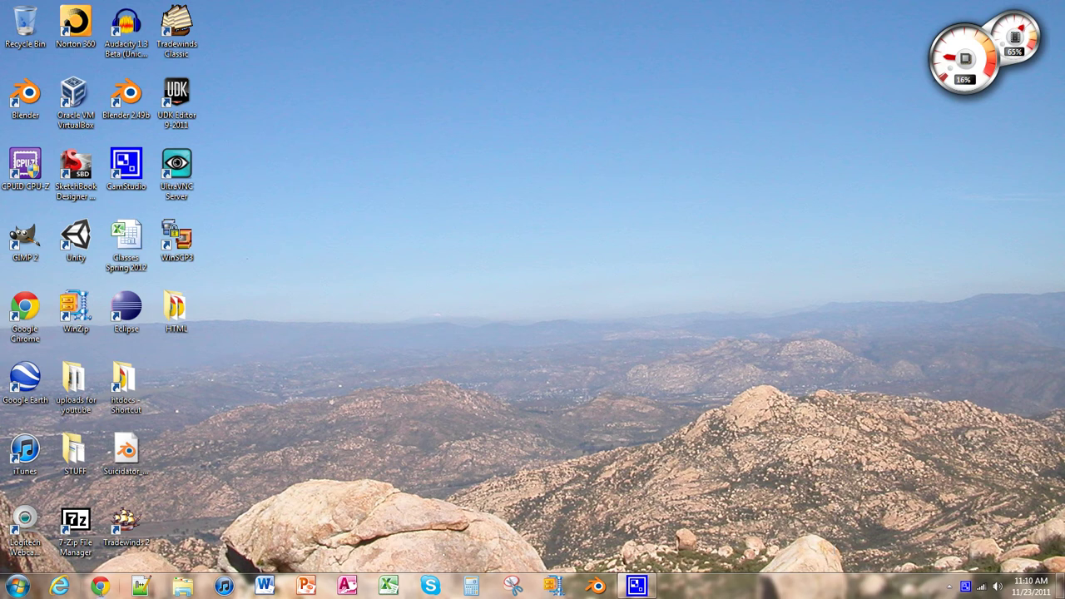
Open Chrome, go to blender.org, and follow Download to the Older versions release archive page.
{"action": "left_click", "coordinate": [100, 586]}
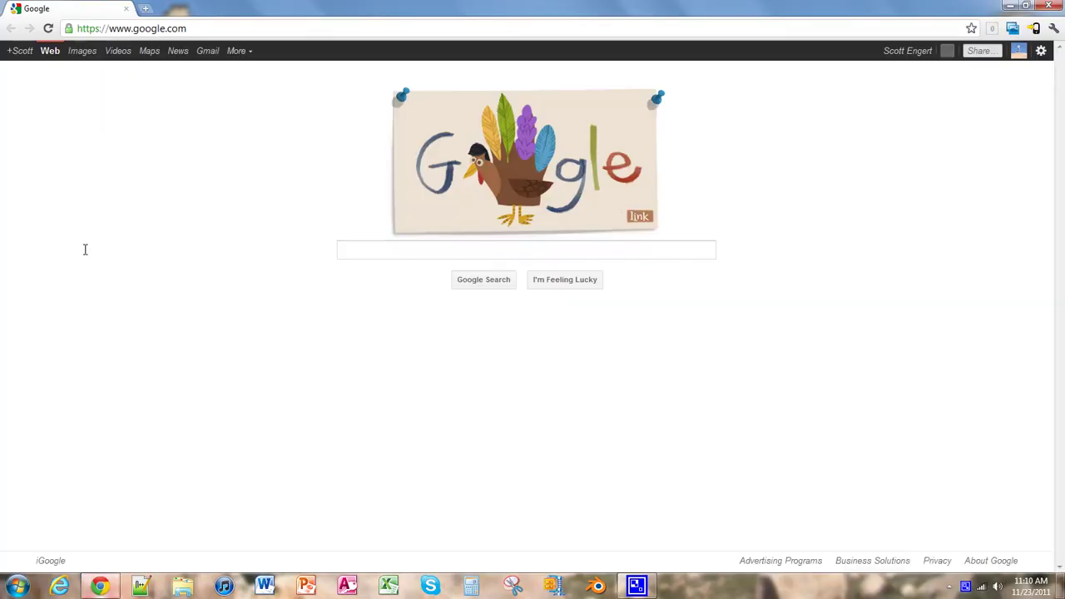
{"action": "left_click", "coordinate": [200, 27]}
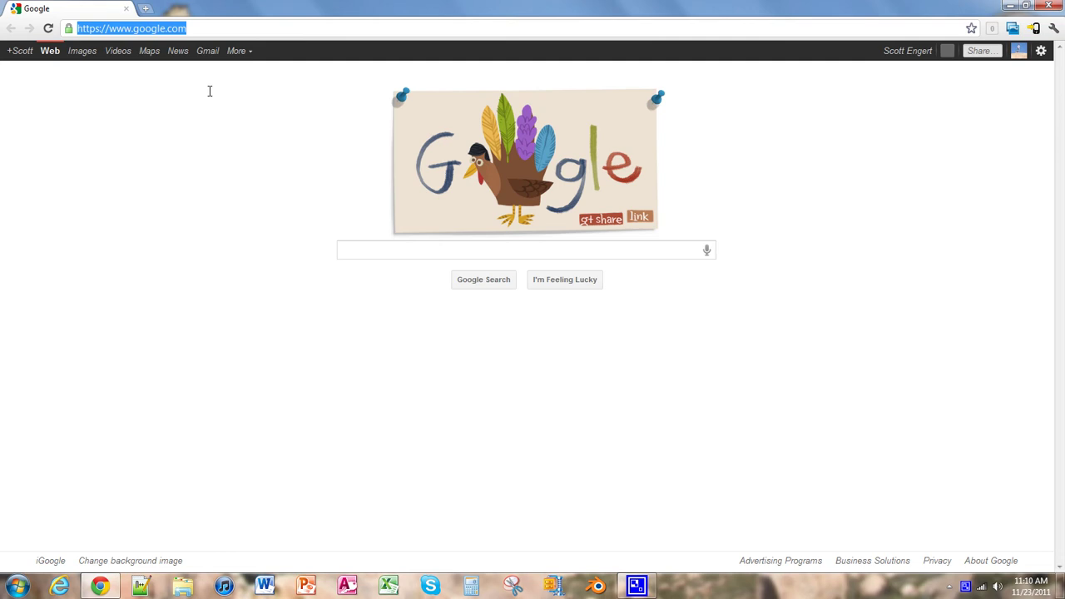
{"action": "type", "text": "blender.org"}
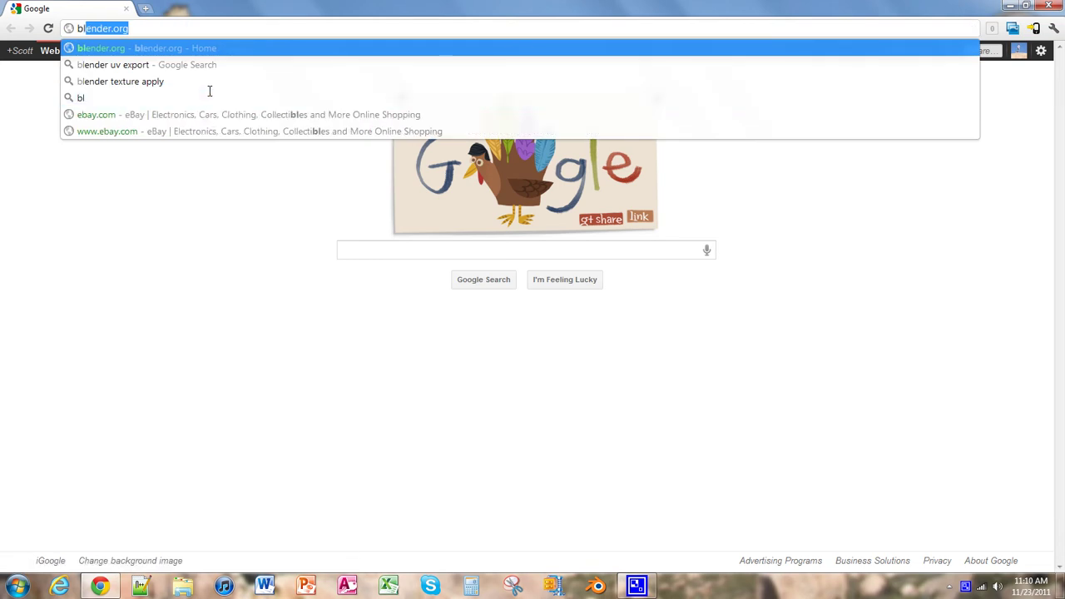
{"action": "key", "text": "Return"}
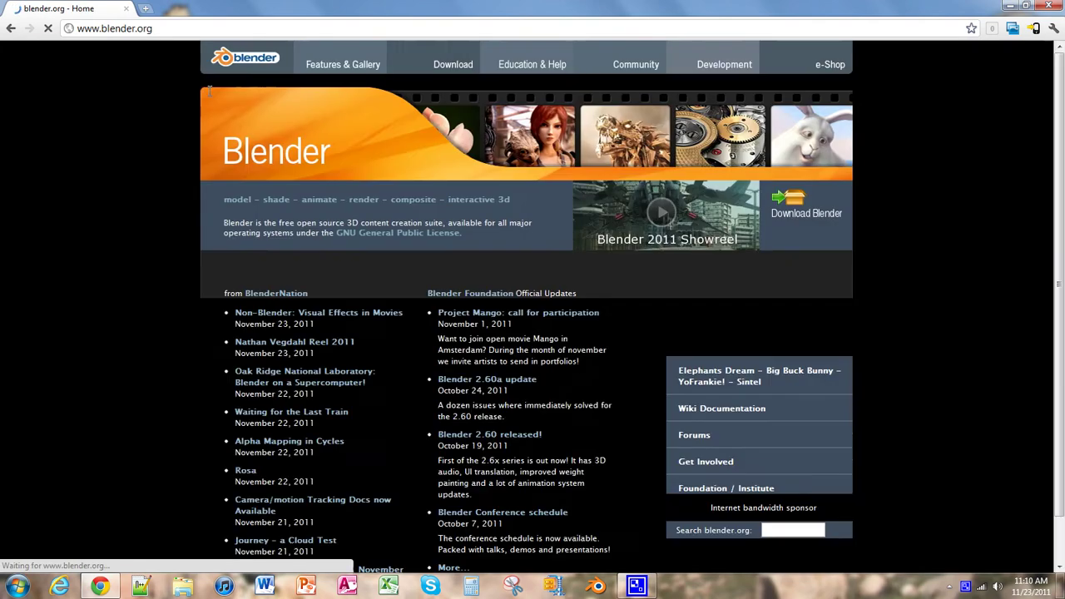
{"action": "left_click", "coordinate": [452, 56]}
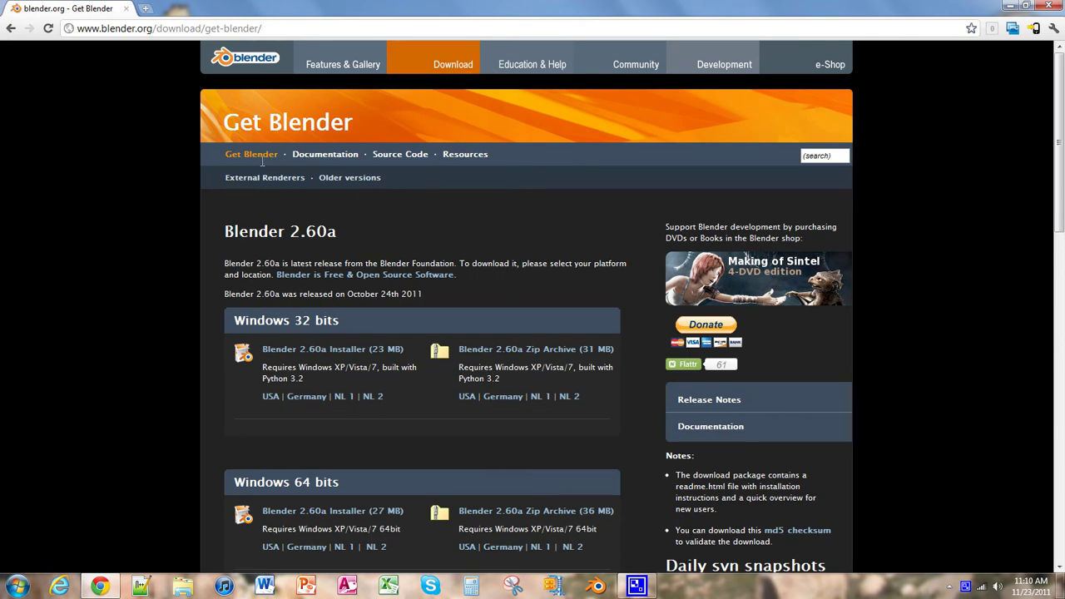
{"action": "left_click", "coordinate": [339, 177]}
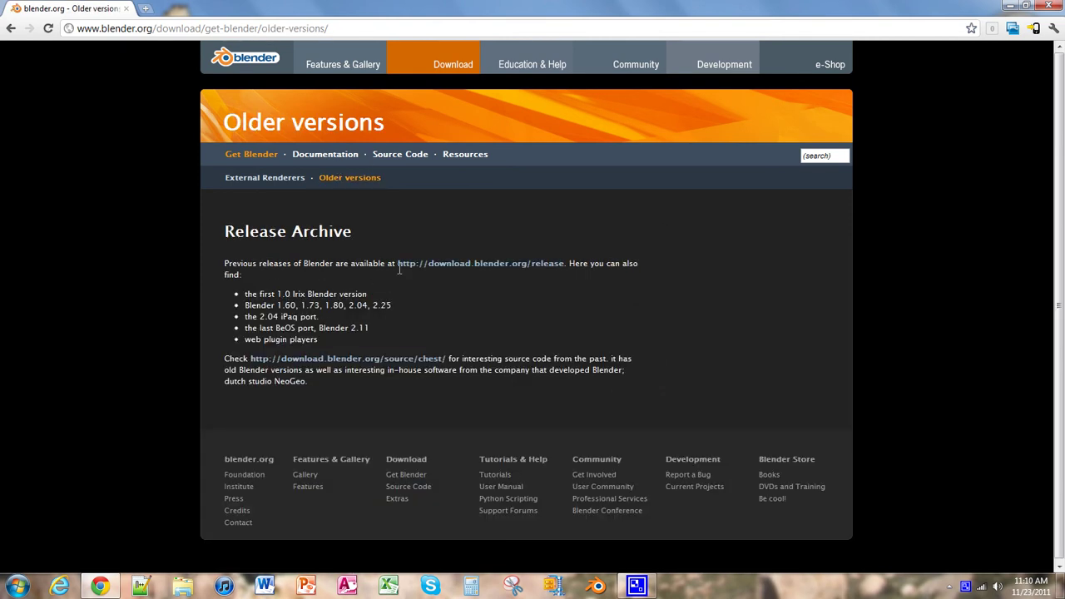
Open the download.blender.org/release listing, view the Blender2.49b folder, then close that tab.
{"action": "left_click", "coordinate": [479, 264]}
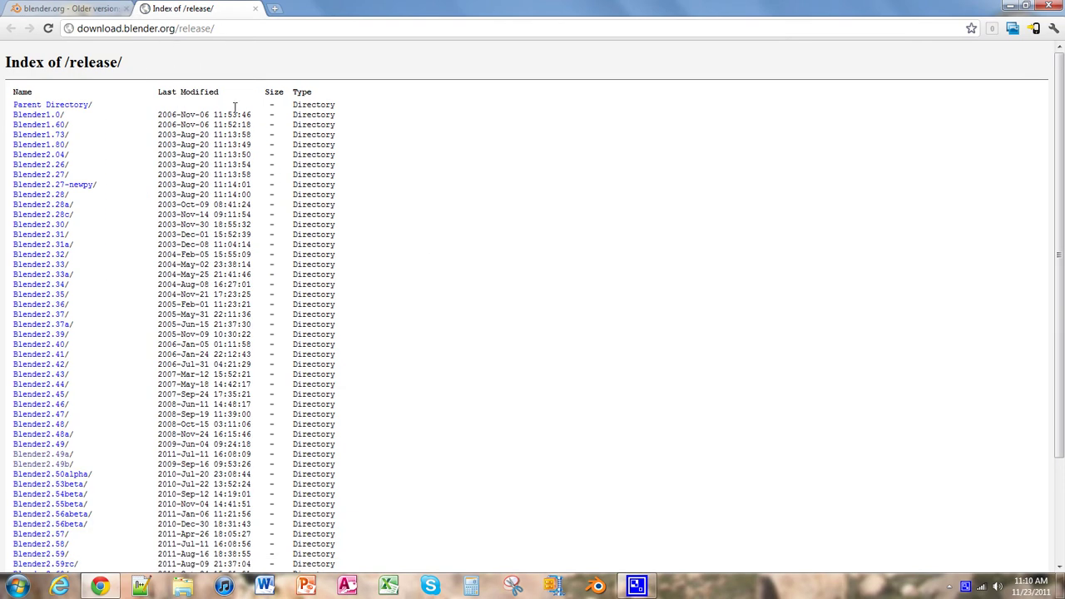
{"action": "scroll", "coordinate": [153, 214], "scroll_direction": "down", "scroll_amount": 3}
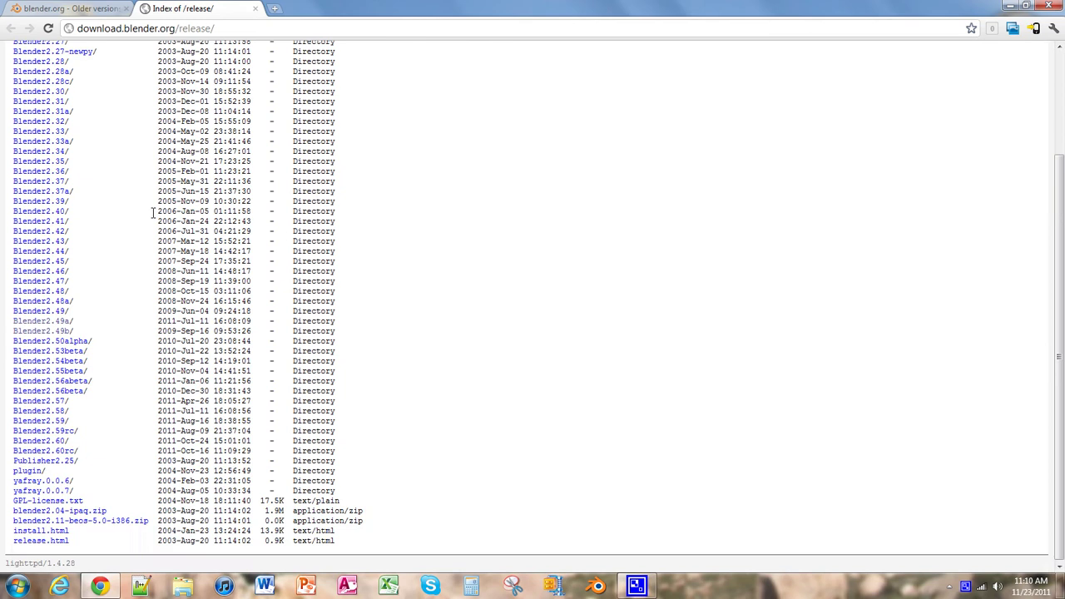
{"action": "left_click", "coordinate": [53, 331]}
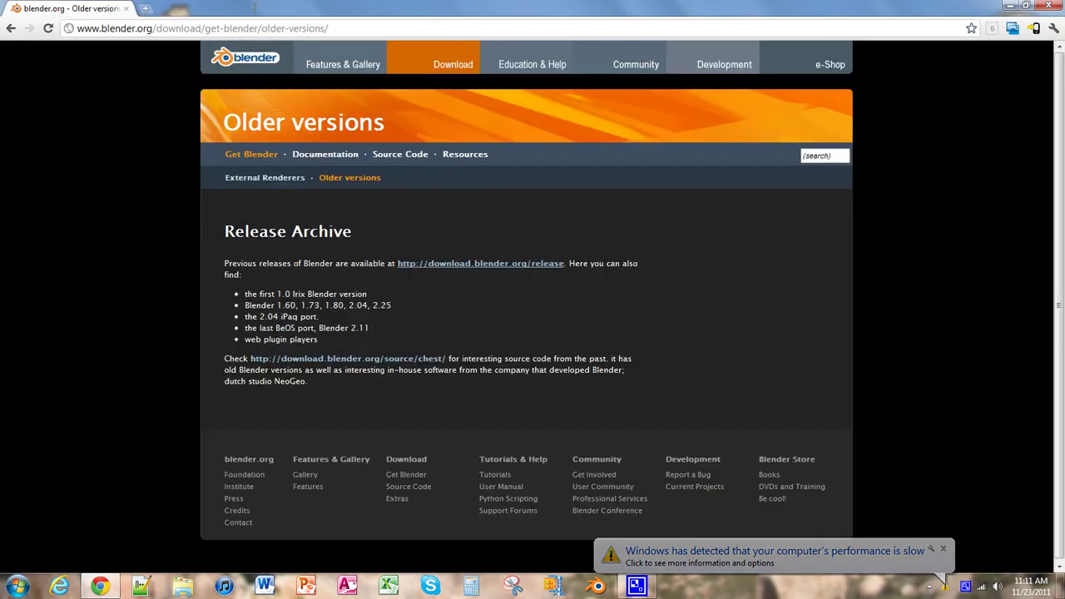
{"action": "left_click", "coordinate": [256, 8]}
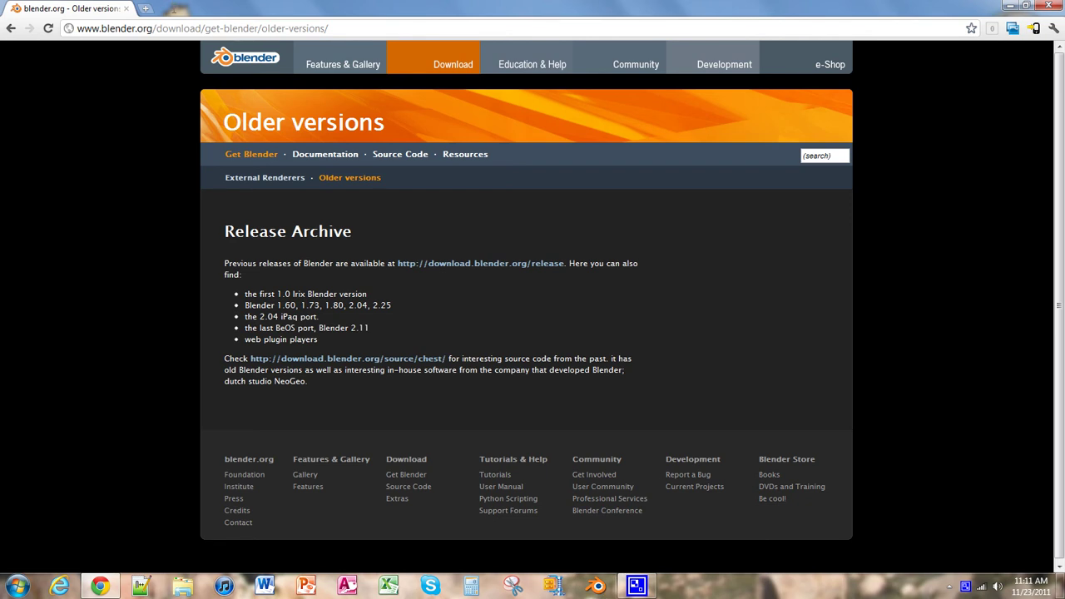
Open a new tab and enter python.org in the address bar.
{"action": "left_click", "coordinate": [145, 8]}
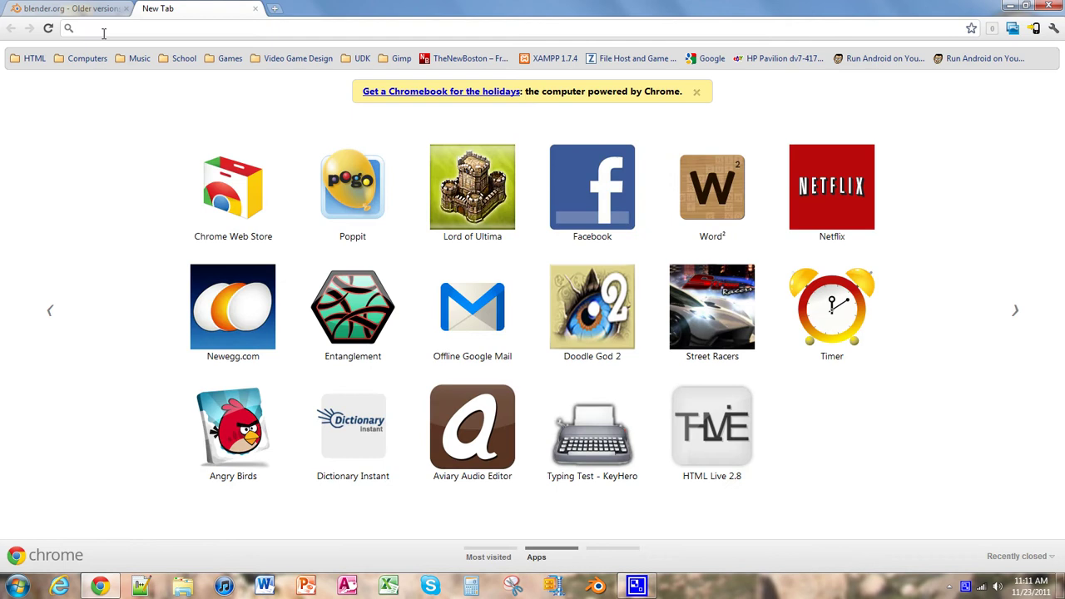
{"action": "type", "text": "pythong"}
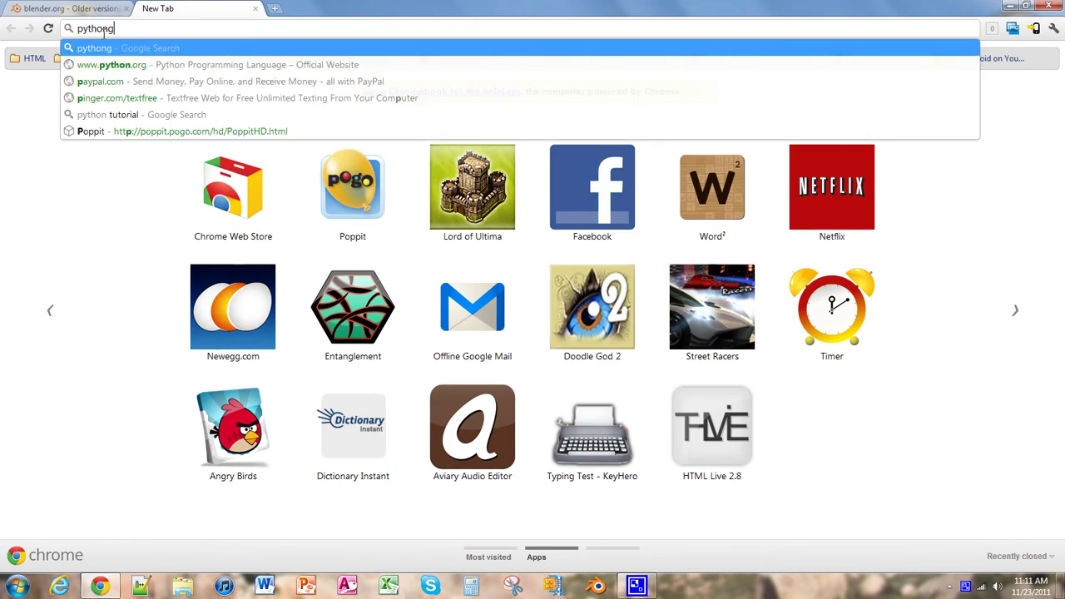
{"action": "key", "text": "BackSpace"}
{"action": "type", "text": ".org"}
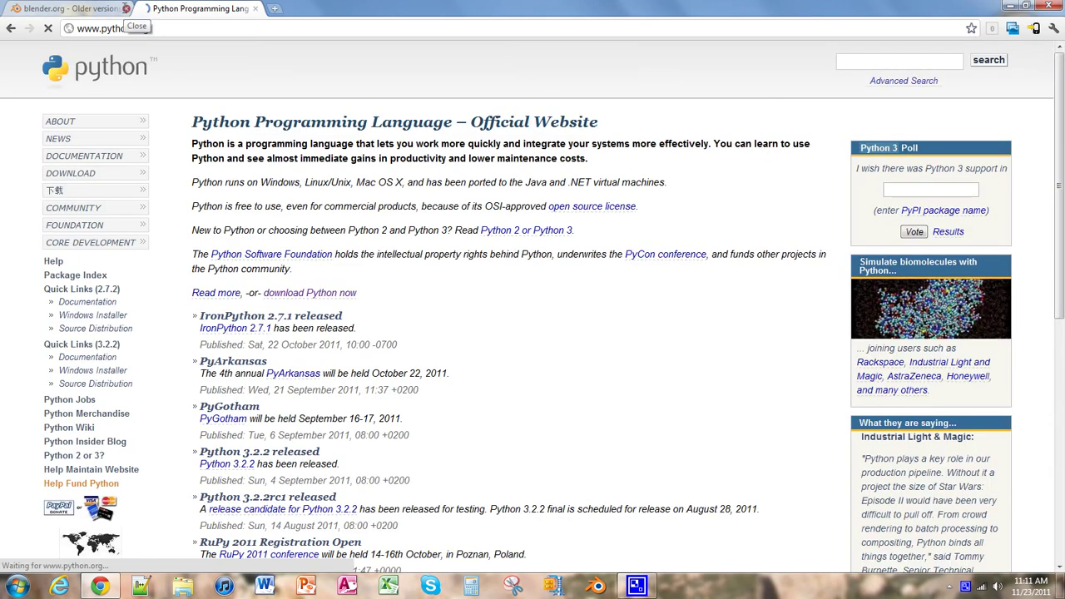
Close the blender.org tab and search the web for 'python 2.5.1'.
{"action": "left_click", "coordinate": [127, 8]}
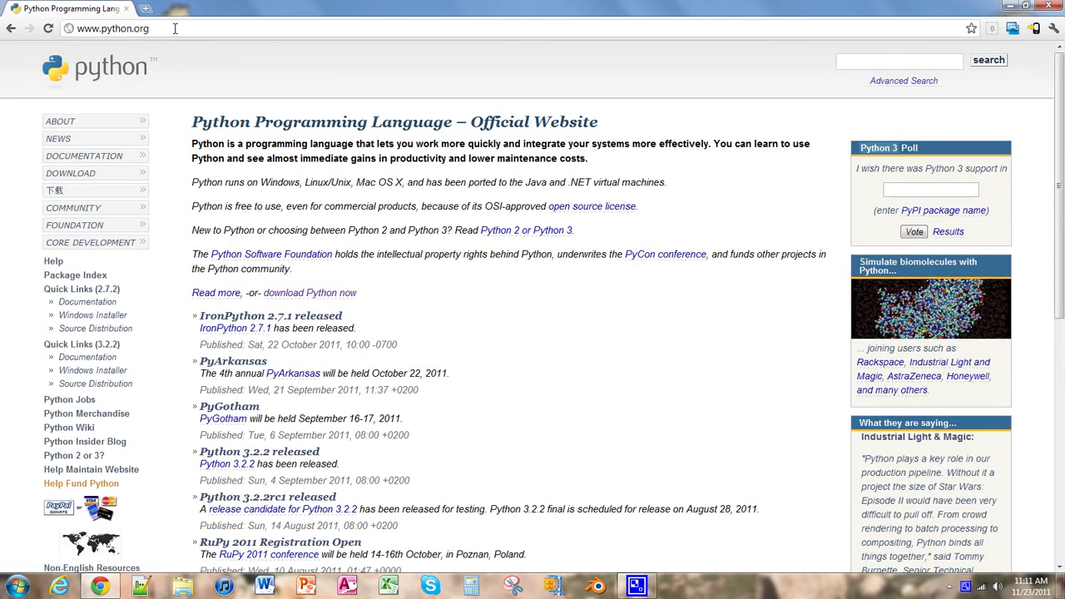
{"action": "key", "text": "ctrl+l"}
{"action": "type", "text": "p"}
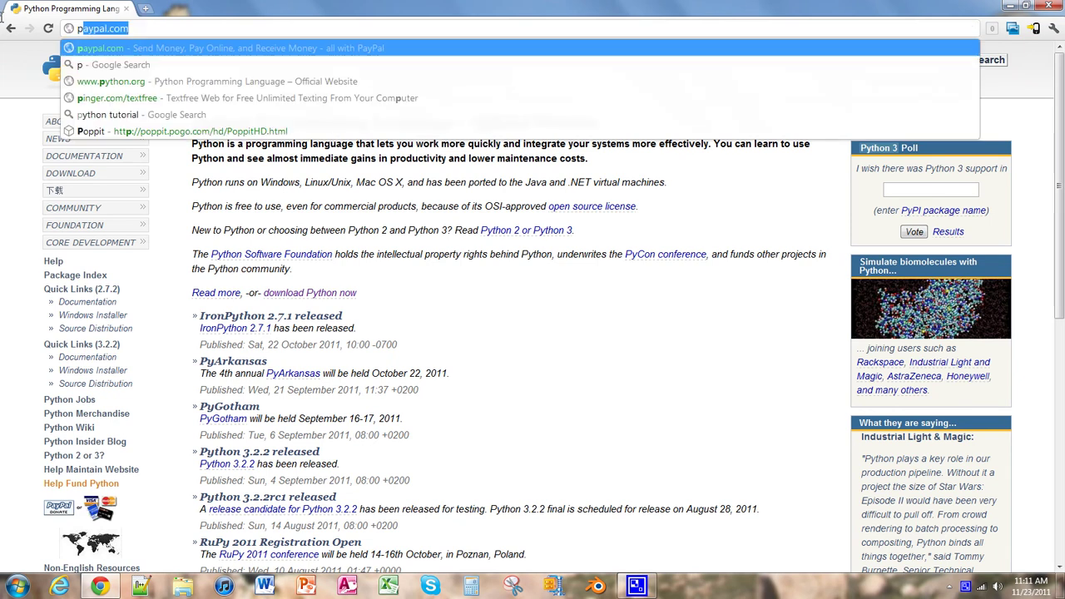
{"action": "type", "text": "ython"}
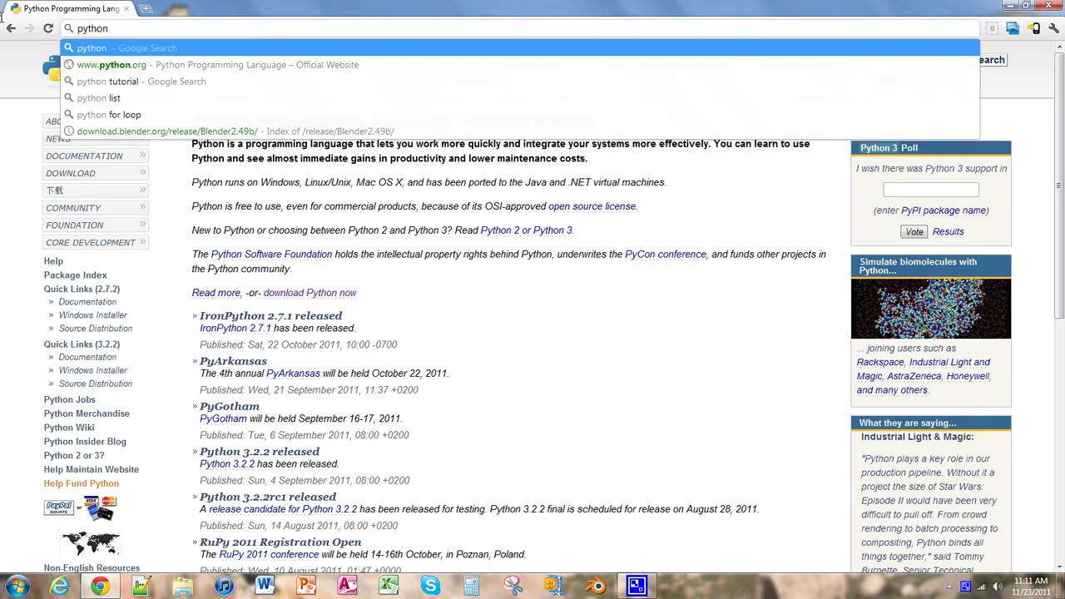
{"action": "type", "text": " 2."}
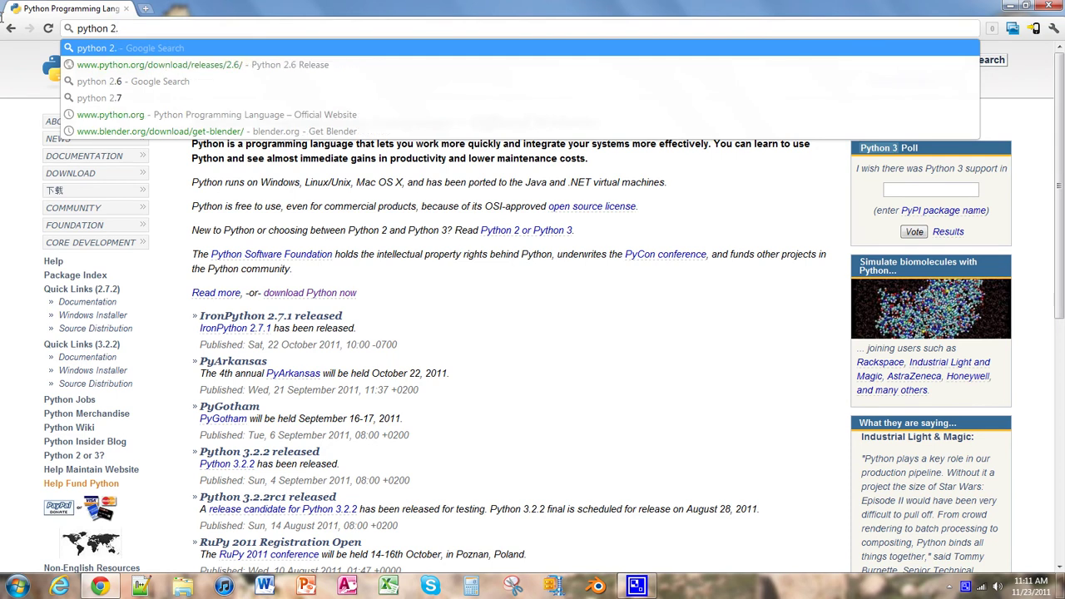
{"action": "type", "text": "5.1"}
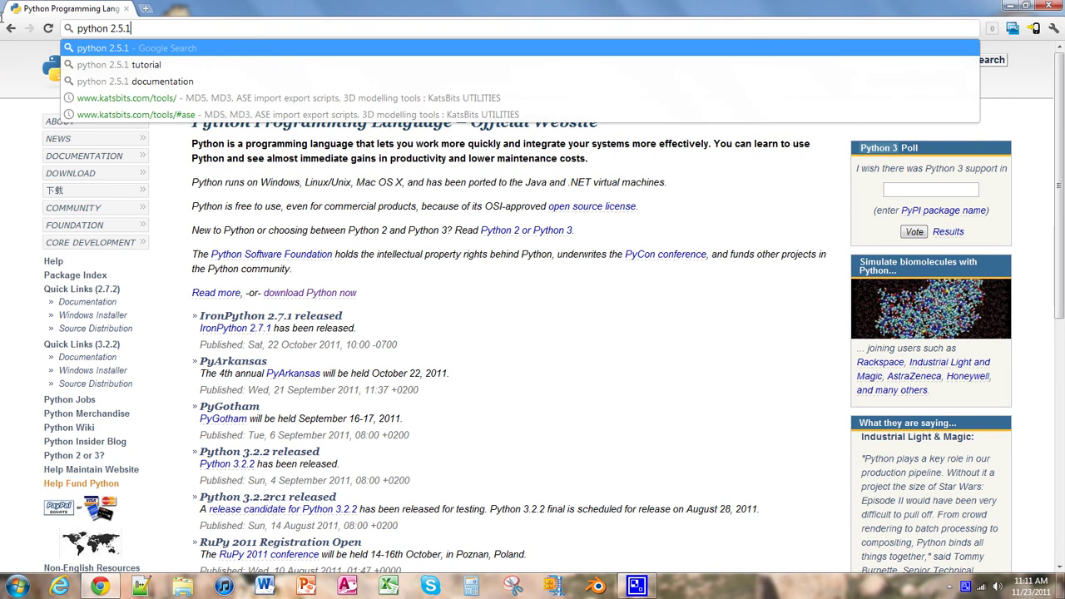
{"action": "key", "text": "Return"}
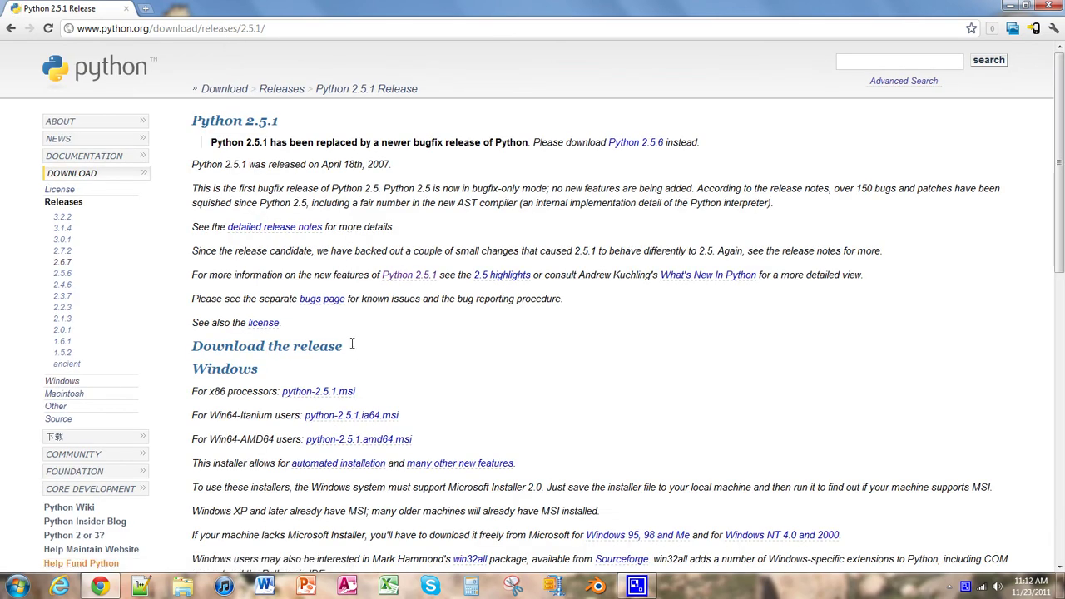
{"action": "scroll", "coordinate": [599, 360], "scroll_direction": "down", "scroll_amount": 1}
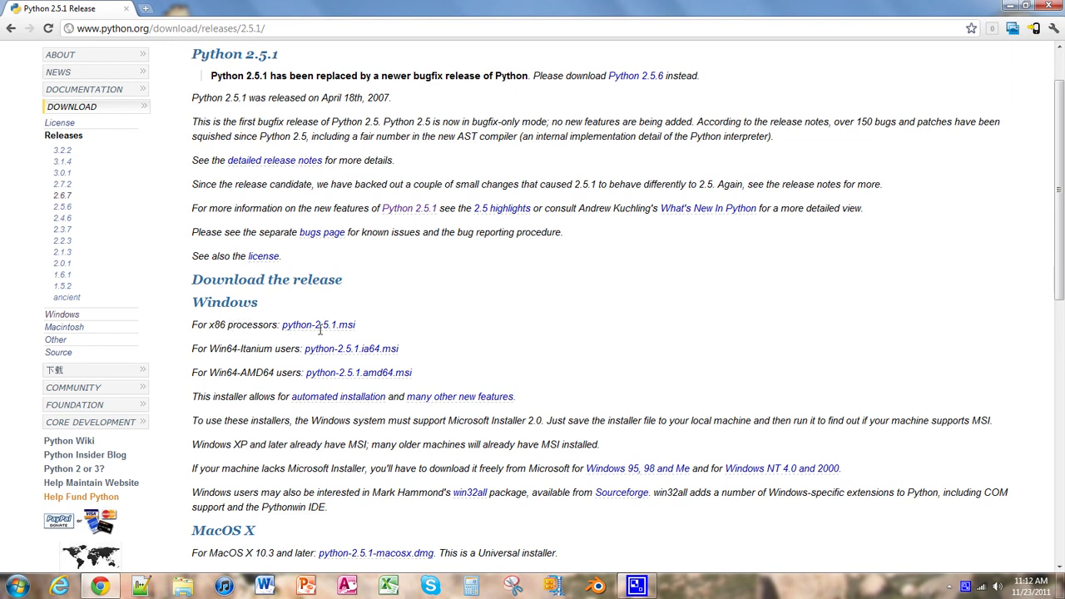
{"action": "left_click_drag", "start_coordinate": [203, 329], "coordinate": [286, 351]}
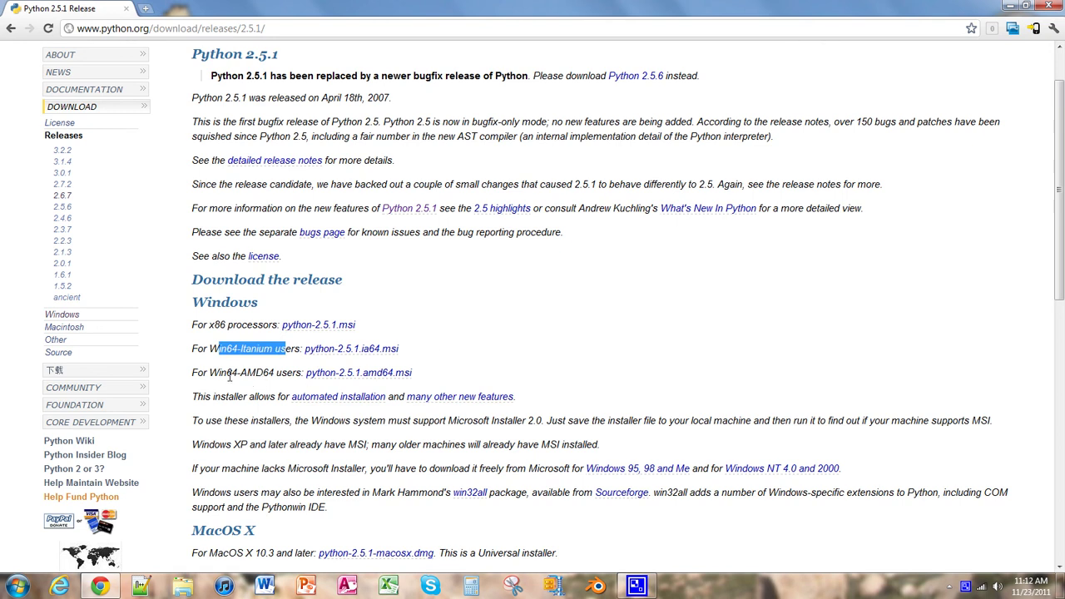
{"action": "left_click_drag", "start_coordinate": [210, 373], "coordinate": [290, 394]}
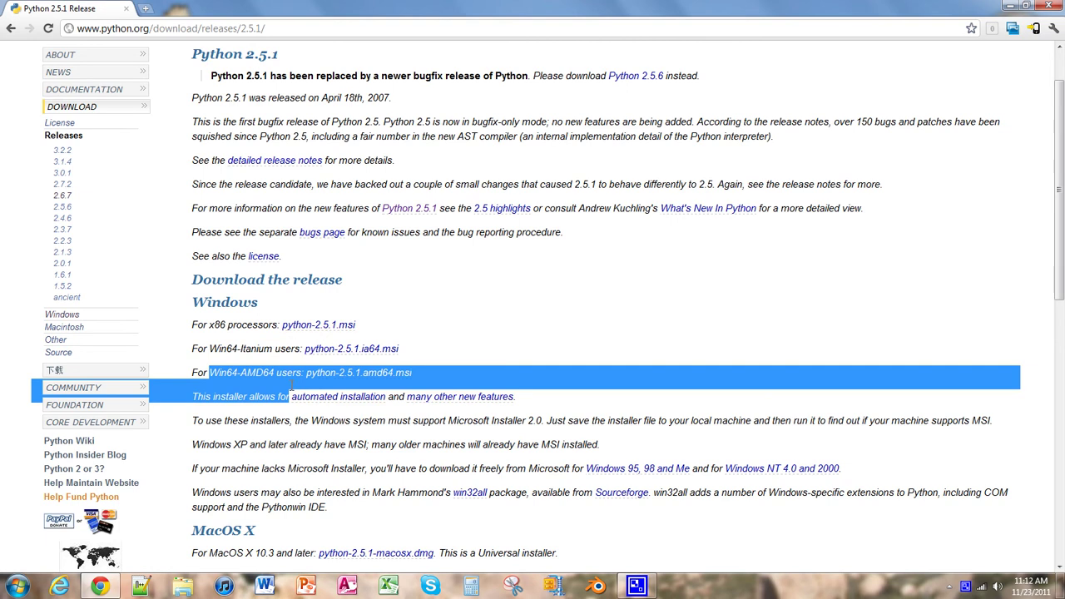
{"action": "left_click", "coordinate": [441, 347]}
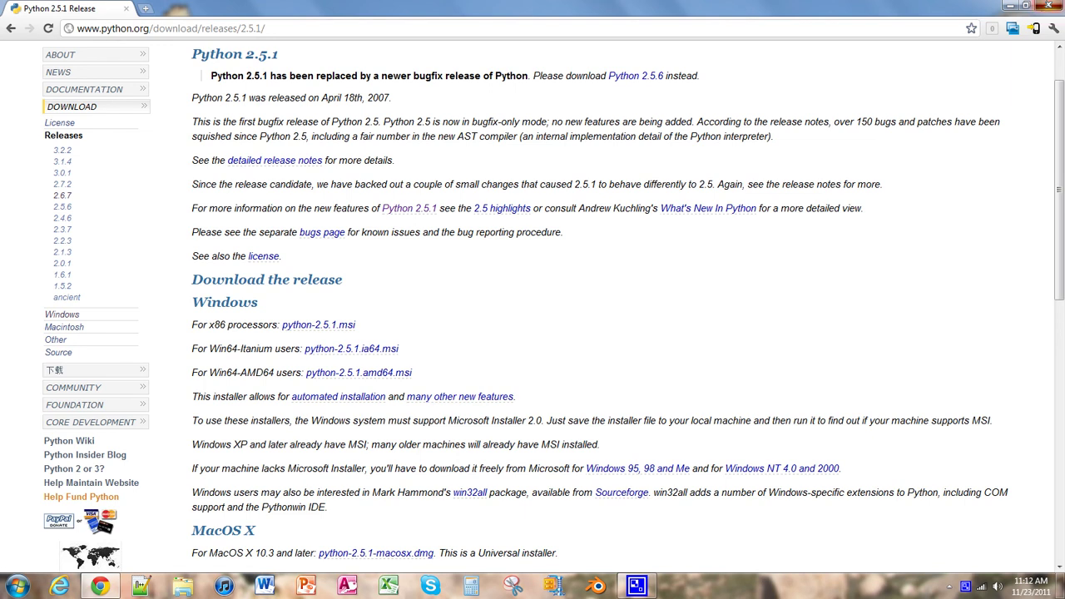
Close Chrome, launch Blender 2.49b from the taskbar, and bring its console window forward.
{"action": "left_click", "coordinate": [1046, 7]}
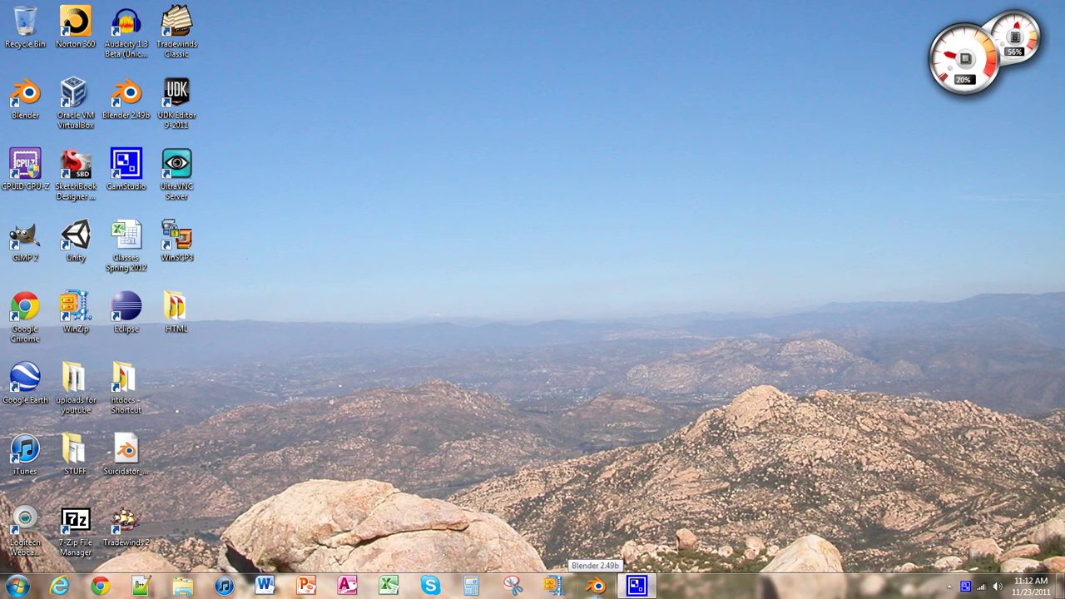
{"action": "left_click", "coordinate": [595, 585]}
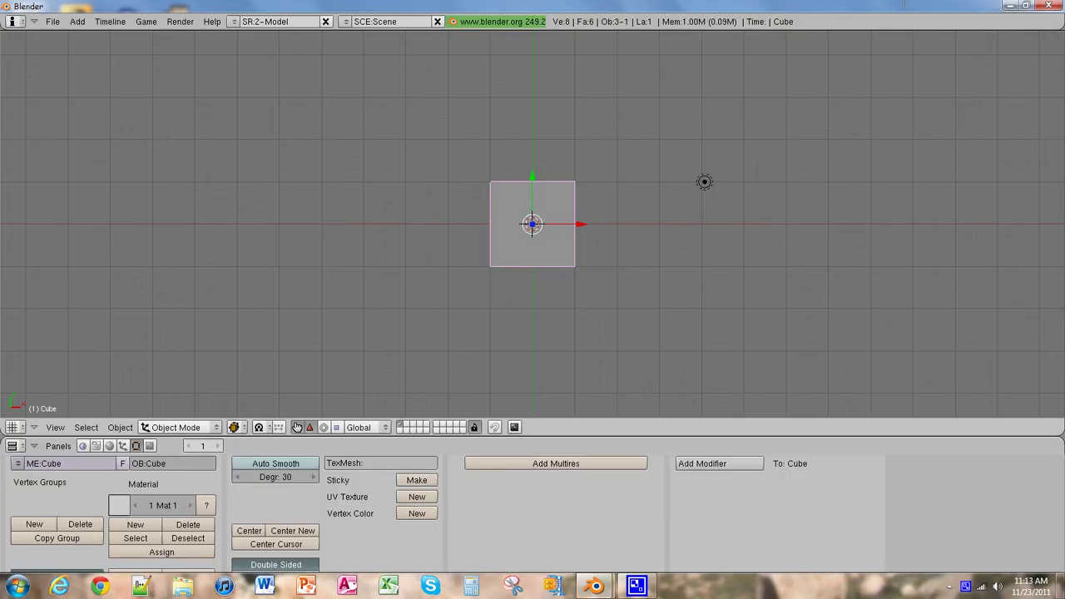
{"action": "mouse_move", "coordinate": [595, 586]}
{"action": "left_click", "coordinate": [553, 504]}
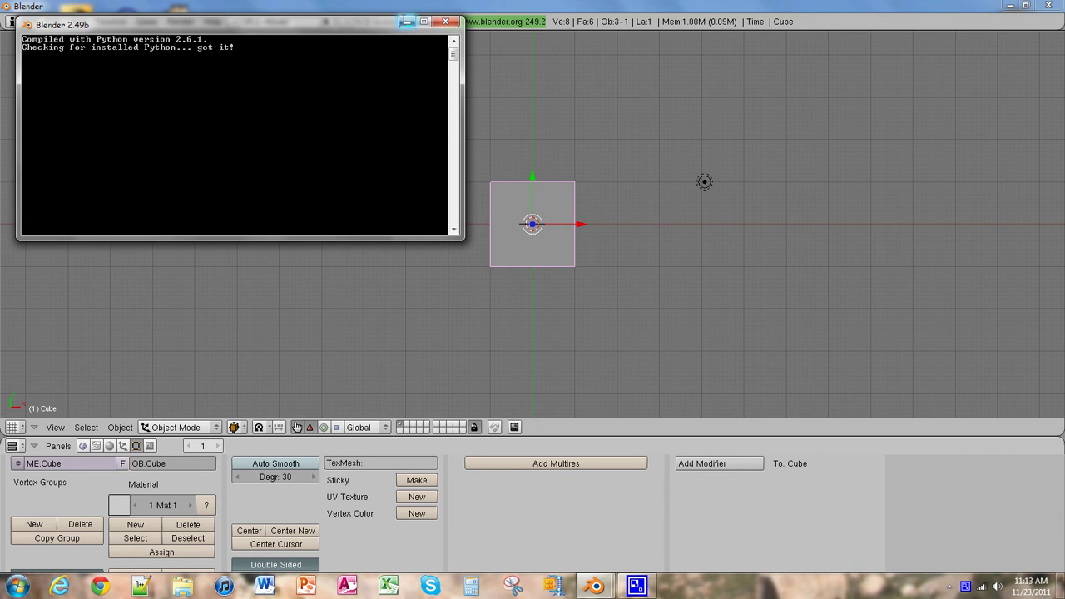
Minimize the Blender console window to show the main Blender window.
{"action": "left_click", "coordinate": [407, 21]}
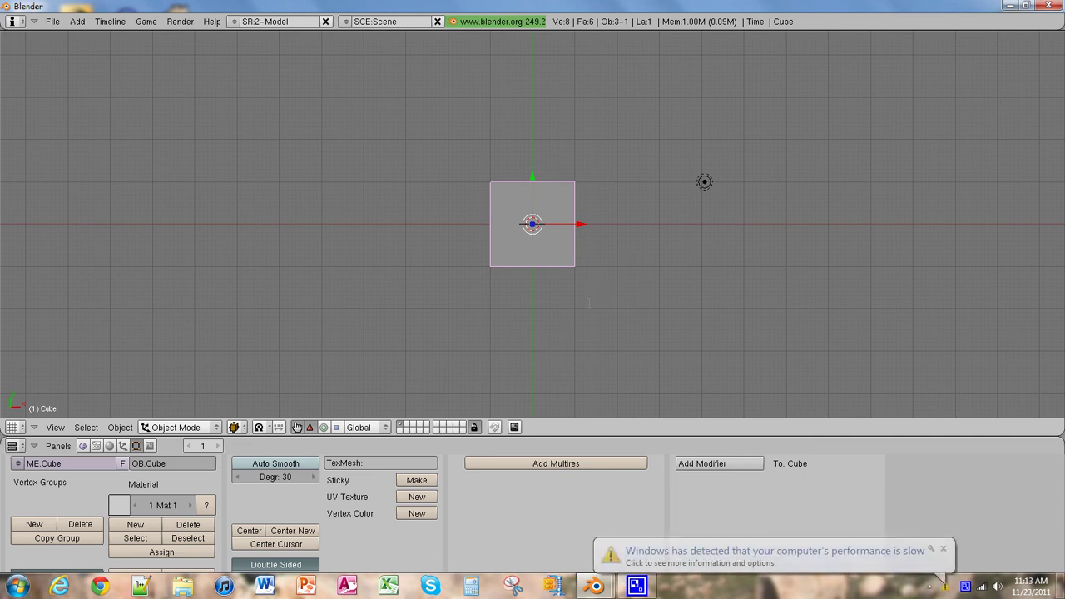
Orbit the 3D view to see the default cube at an angle from above.
{"action": "middle_click_drag", "start_coordinate": [638, 259], "coordinate": [588, 316]}
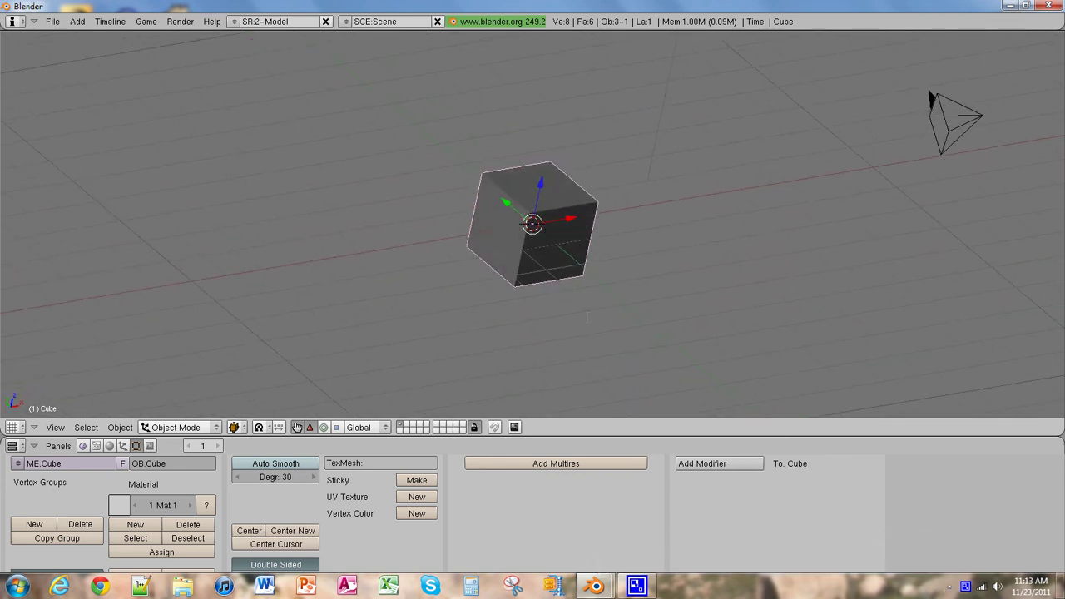